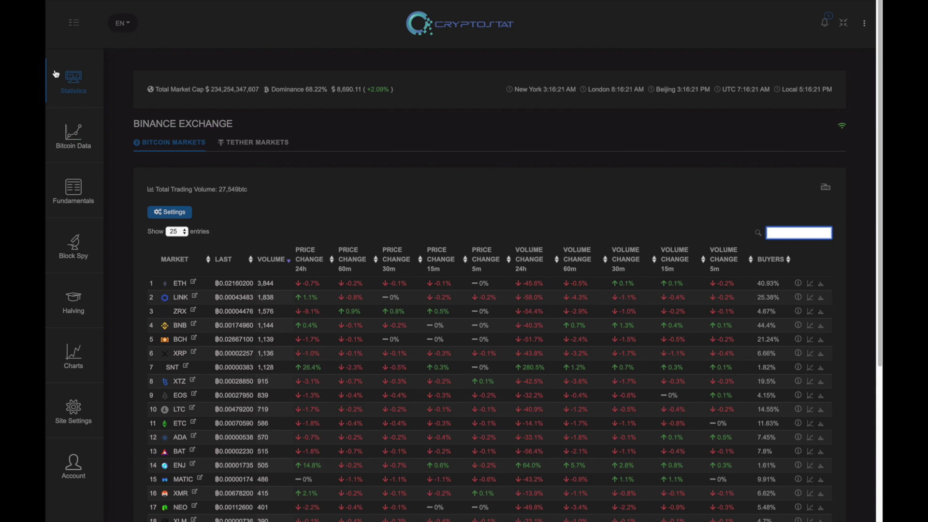
Step: Open the Binance MACD Scanner from the Statistics flyout, showing the ETH/BTC chart and rating table
{"action": "mouse_move", "coordinate": [63, 86]}
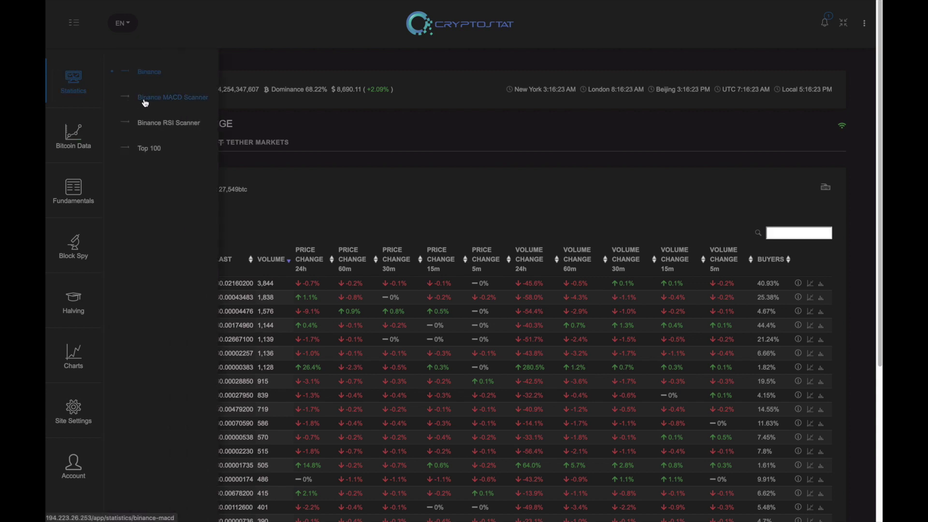
{"action": "left_click", "coordinate": [145, 99]}
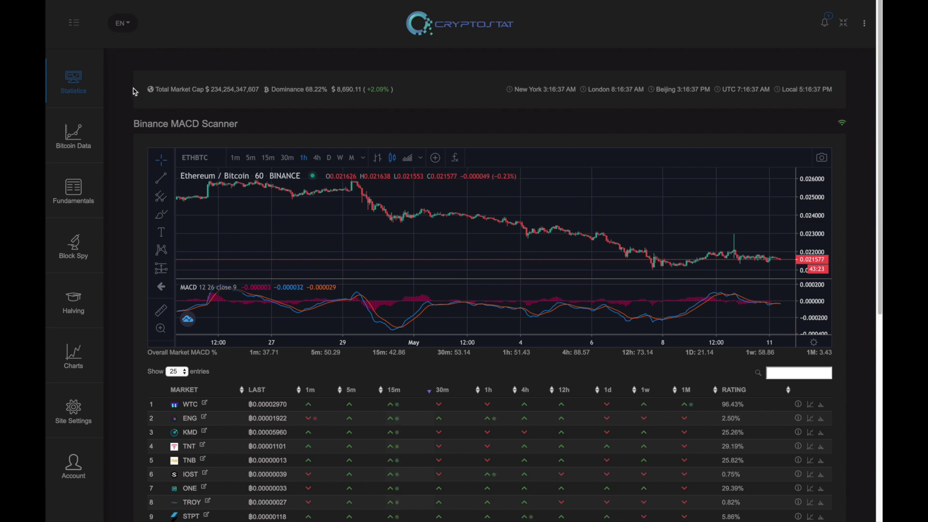
{"action": "mouse_move", "coordinate": [74, 79]}
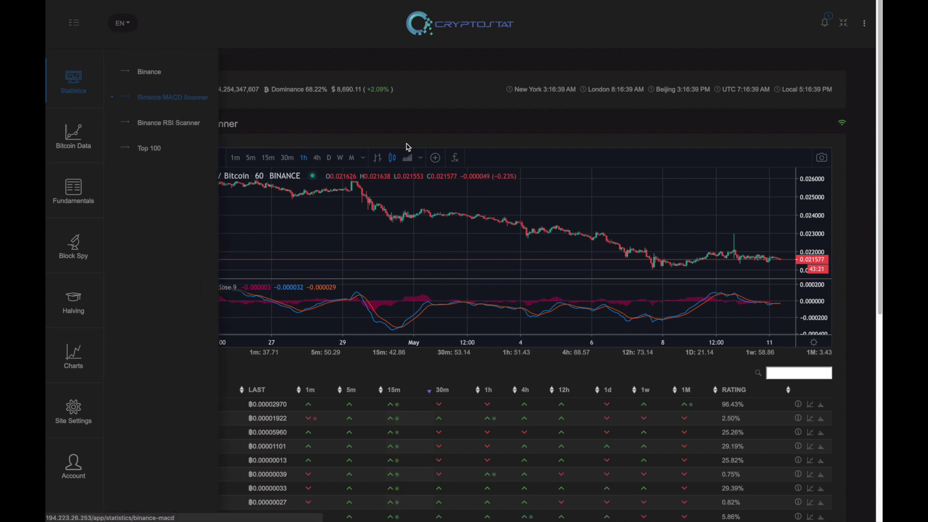
Step: Collapse the sidebar to widen the scanner, then load the WTC/BTC 1h chart from the table
{"action": "left_click", "coordinate": [75, 23]}
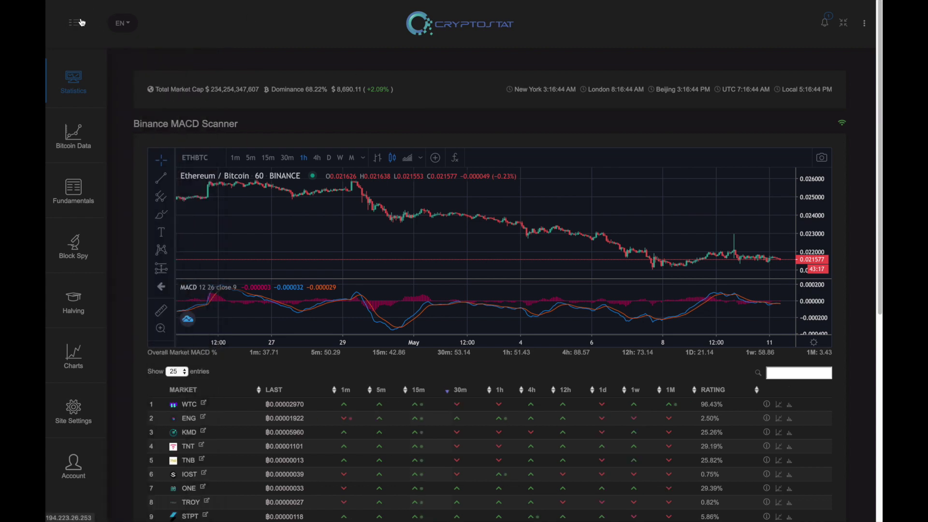
{"action": "left_click", "coordinate": [76, 24]}
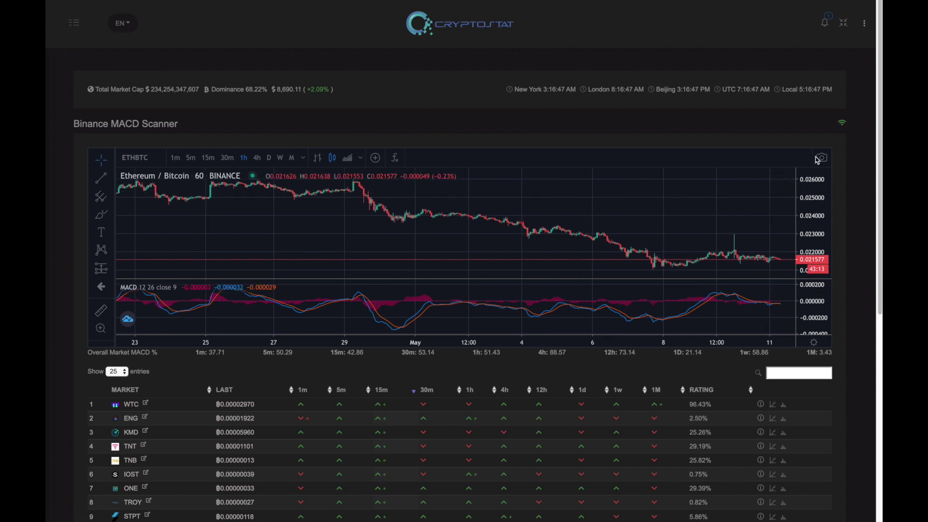
{"action": "scroll", "coordinate": [860, 142], "scroll_direction": "down", "scroll_amount": 1}
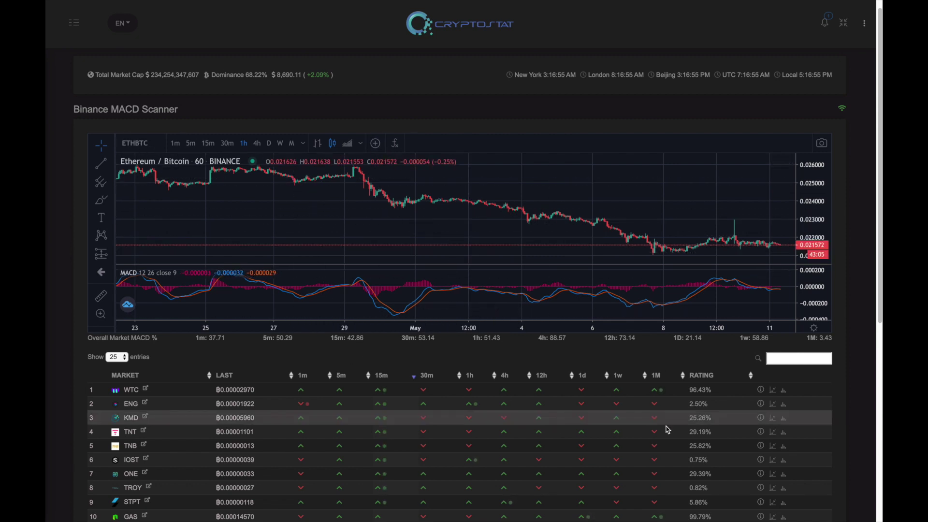
{"action": "scroll", "coordinate": [703, 404], "scroll_direction": "down", "scroll_amount": 1}
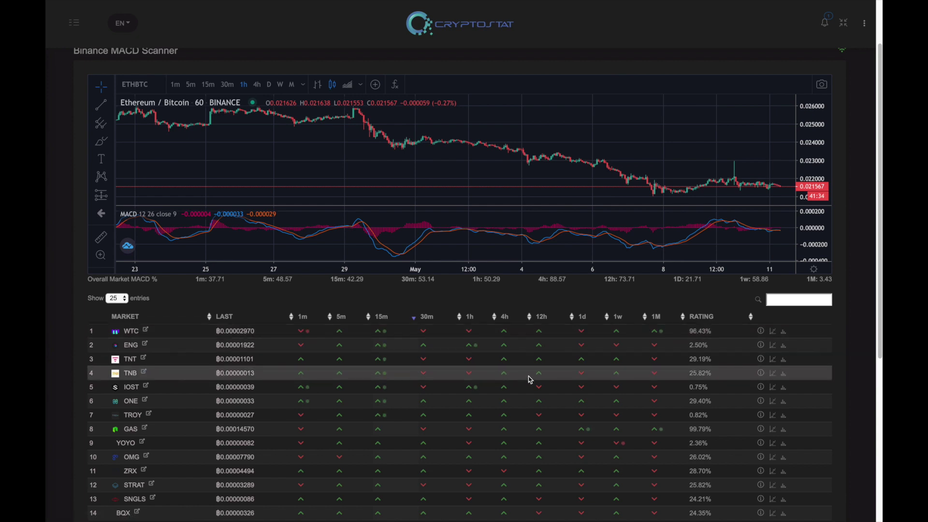
{"action": "left_click", "coordinate": [773, 333]}
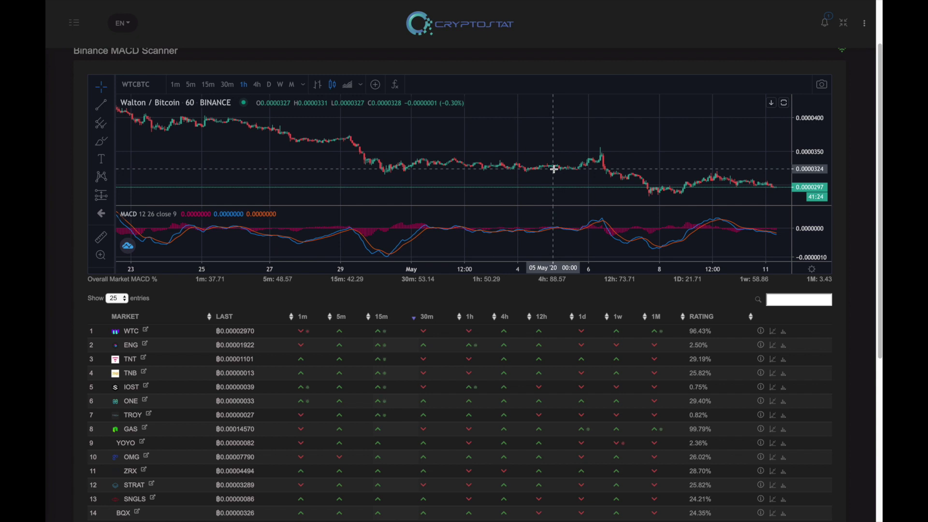
Step: Switch the WTC/BTC chart to weekly candles and pan back through its history
{"action": "left_click_drag", "start_coordinate": [675, 158], "coordinate": [602, 154]}
{"action": "left_click", "coordinate": [280, 84]}
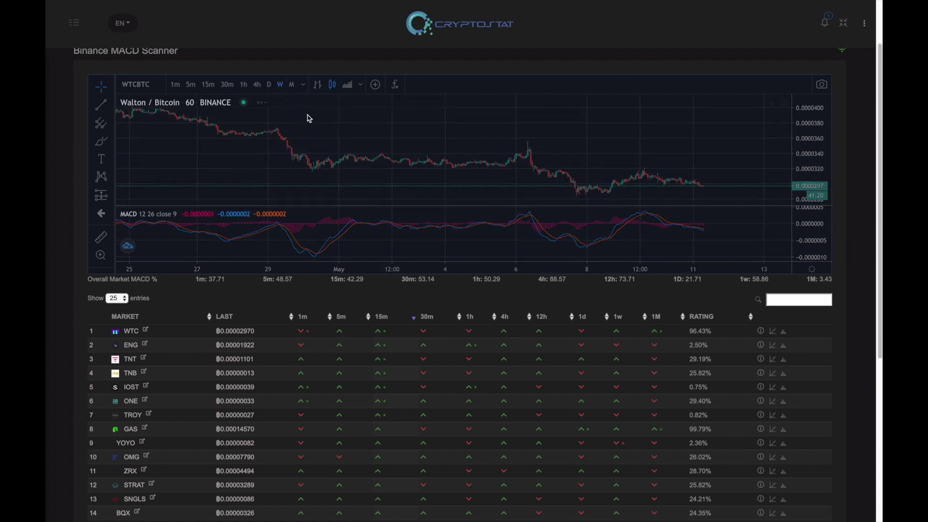
{"action": "left_click_drag", "start_coordinate": [711, 224], "coordinate": [569, 218]}
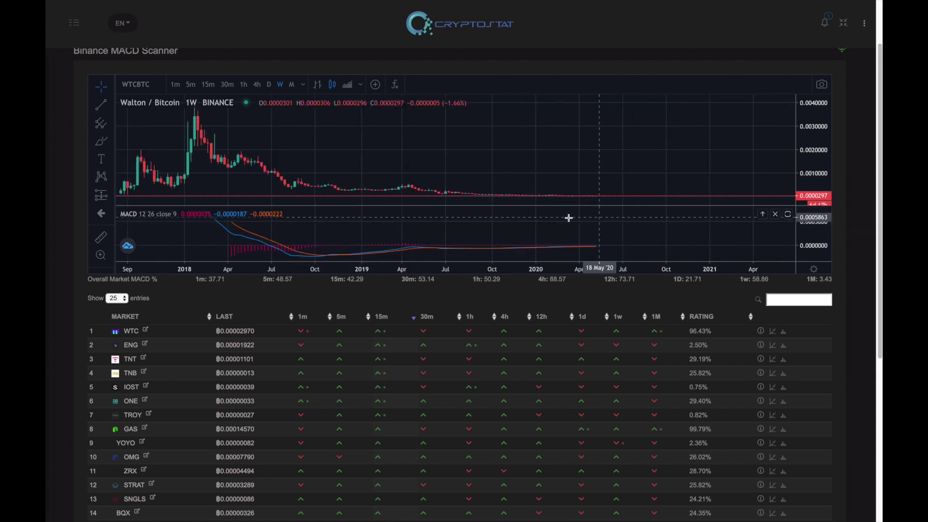
{"action": "scroll", "coordinate": [555, 216], "scroll_direction": "up", "scroll_amount": 5}
{"action": "left_click_drag", "start_coordinate": [419, 165], "coordinate": [599, 157]}
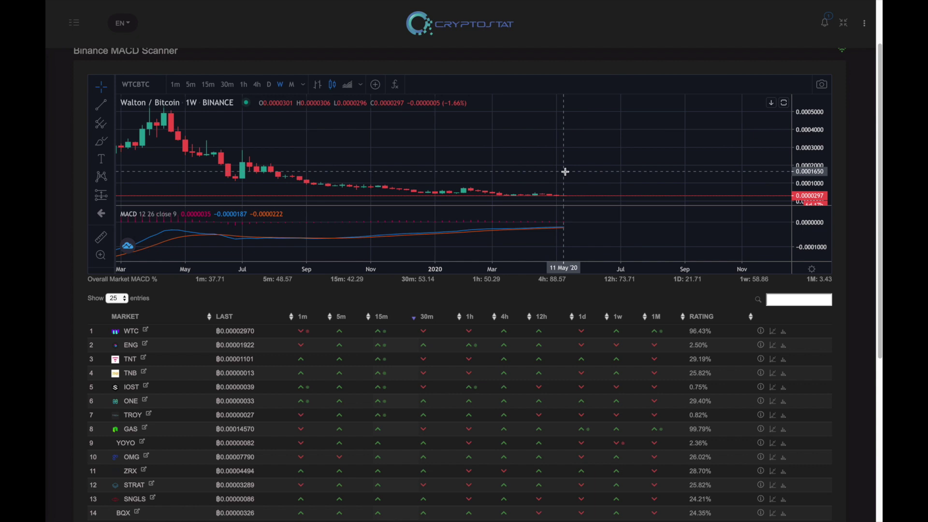
Step: Set the WTC/BTC chart to 1M monthly candles covering 2017 through 2020
{"action": "left_click", "coordinate": [292, 84]}
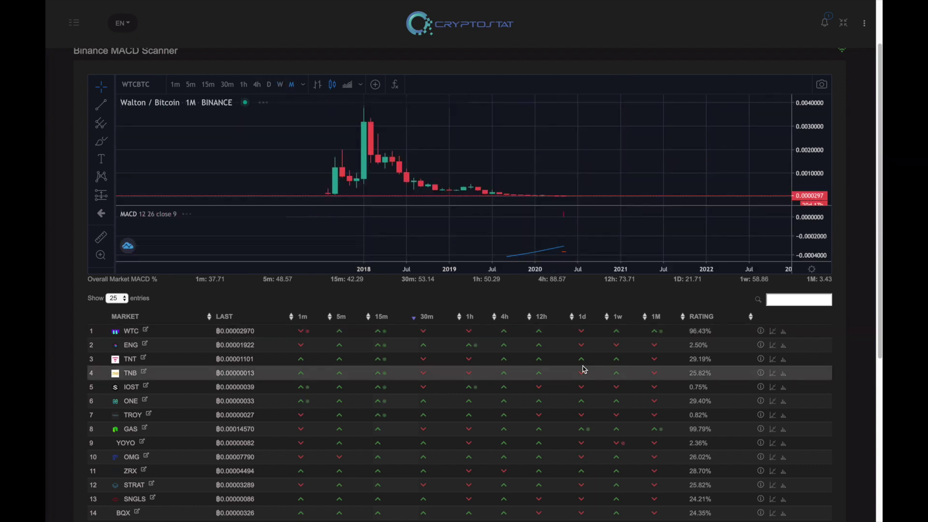
{"action": "scroll", "coordinate": [601, 209], "scroll_direction": "down", "scroll_amount": 1}
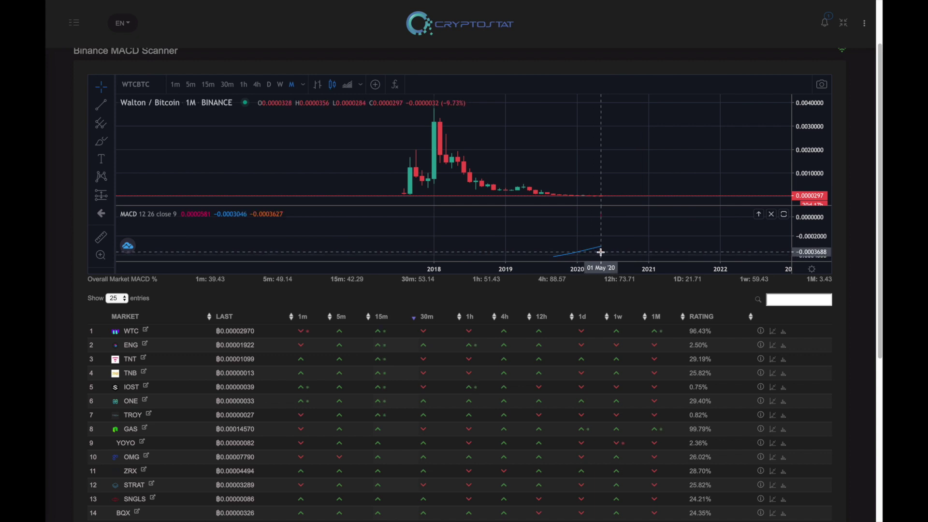
{"action": "scroll", "coordinate": [593, 249], "scroll_direction": "up", "scroll_amount": 3}
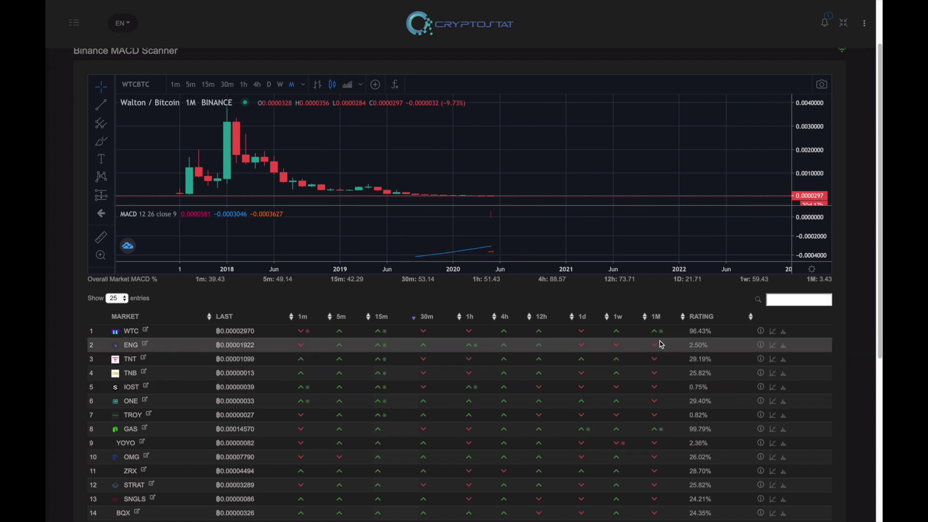
{"action": "scroll", "coordinate": [485, 234], "scroll_direction": "down", "scroll_amount": 2}
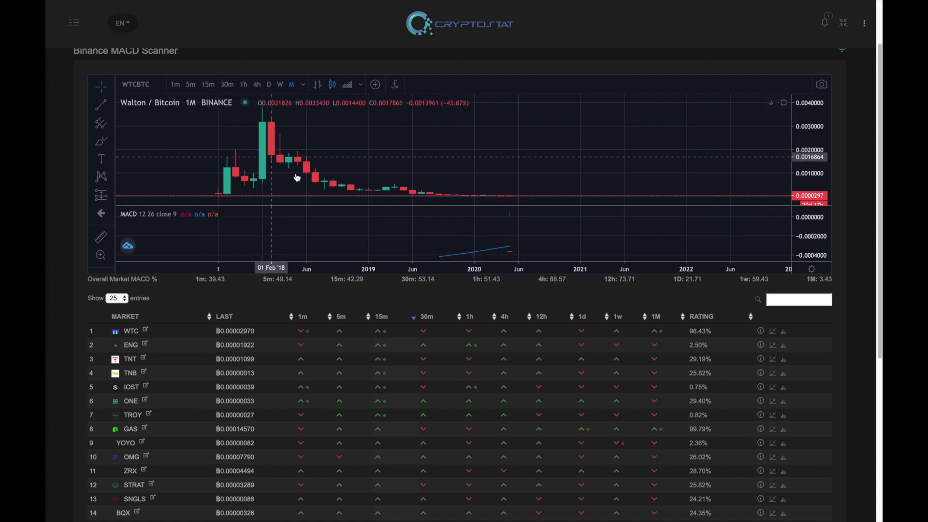
{"action": "left_click", "coordinate": [797, 300]}
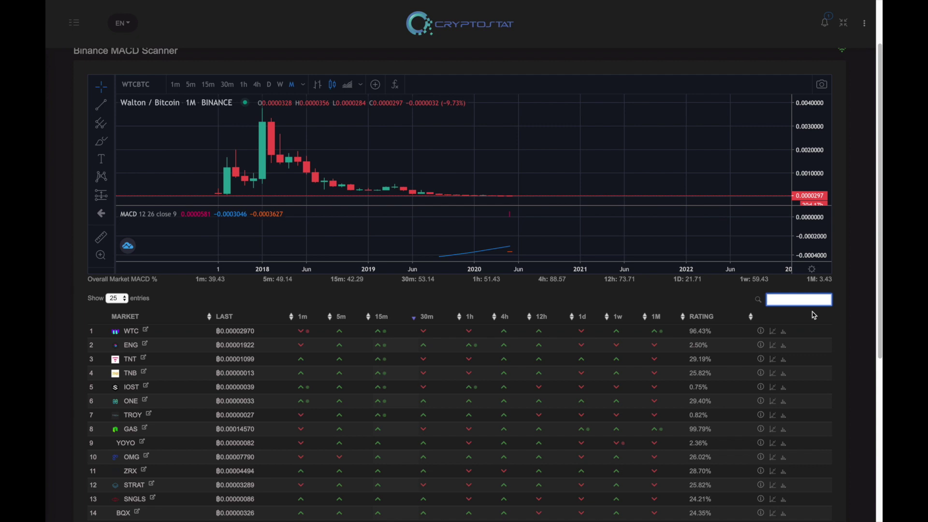
Step: Filter the market table to 'zrx' and load the ZRXBTC 1h chart with MACD
{"action": "scroll", "coordinate": [815, 316], "scroll_direction": "up", "scroll_amount": 1}
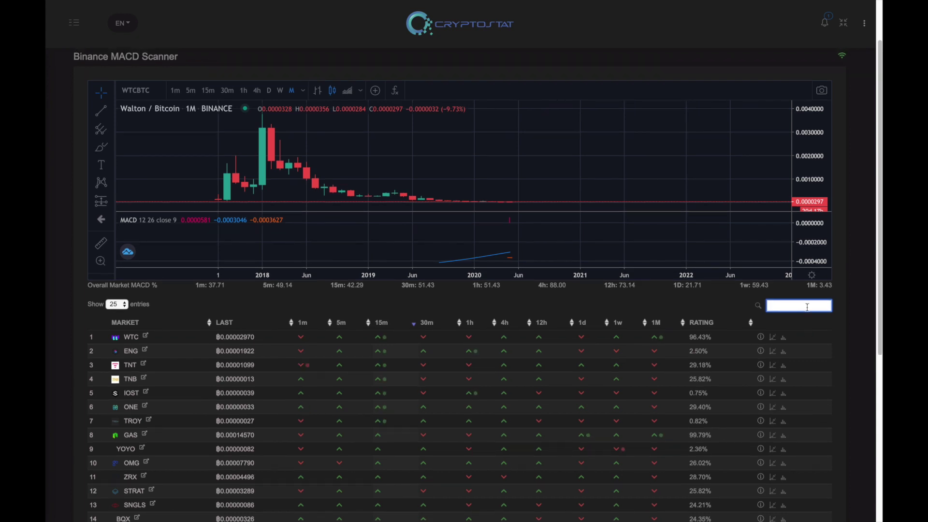
{"action": "type", "text": "zr"}
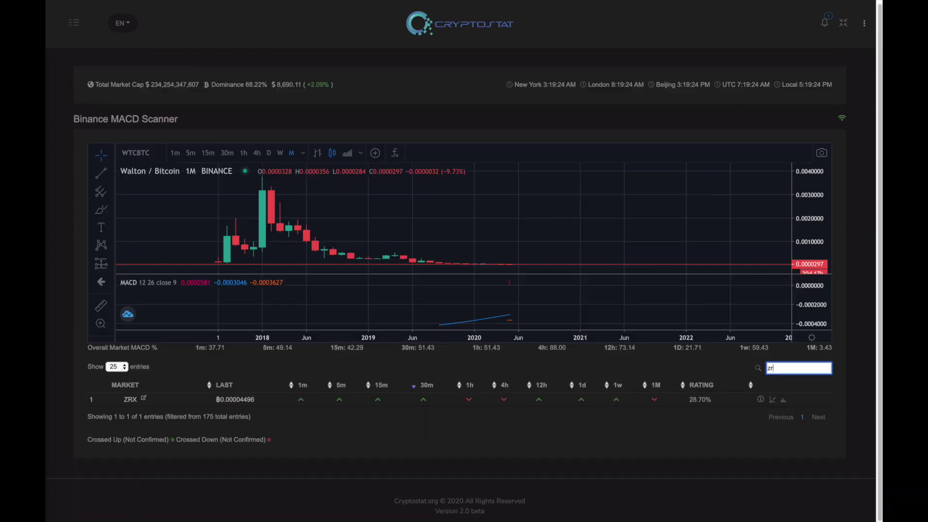
{"action": "type", "text": "x"}
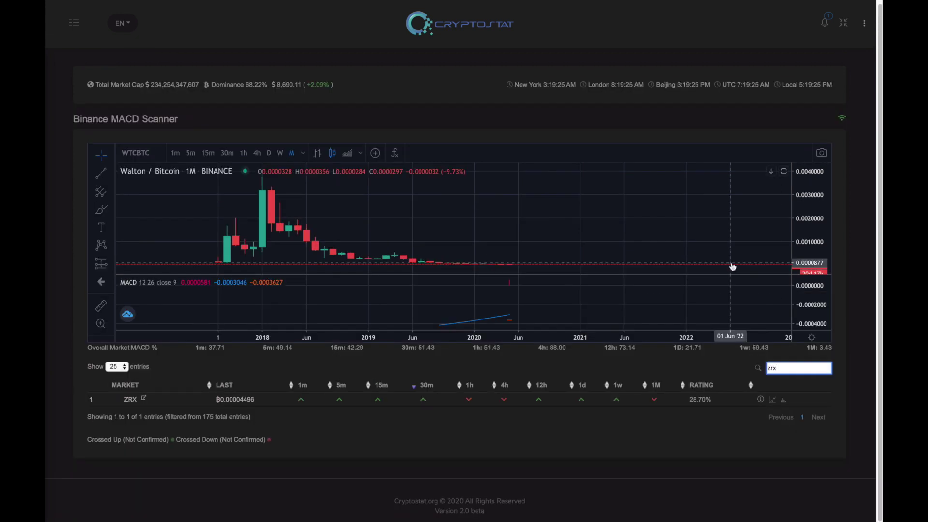
{"action": "left_click", "coordinate": [773, 400]}
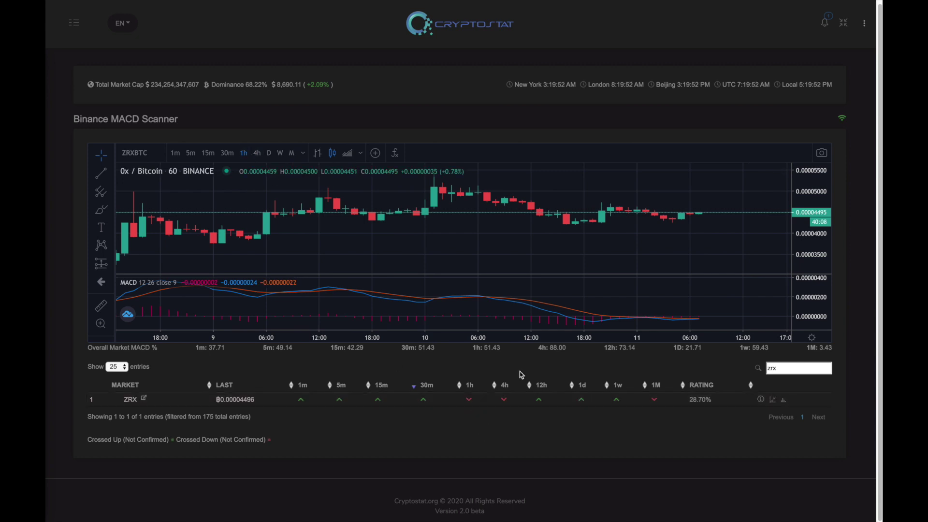
Step: Zoom the ZRX/BTC chart to 1D daily candles spanning March through May
{"action": "scroll", "coordinate": [627, 306], "scroll_direction": "up", "scroll_amount": 5}
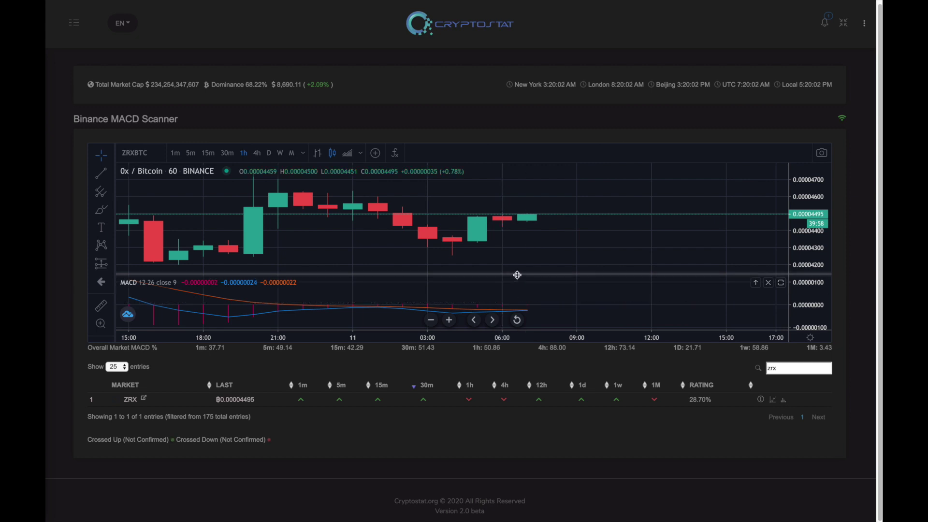
{"action": "scroll", "coordinate": [518, 275], "scroll_direction": "down", "scroll_amount": 6}
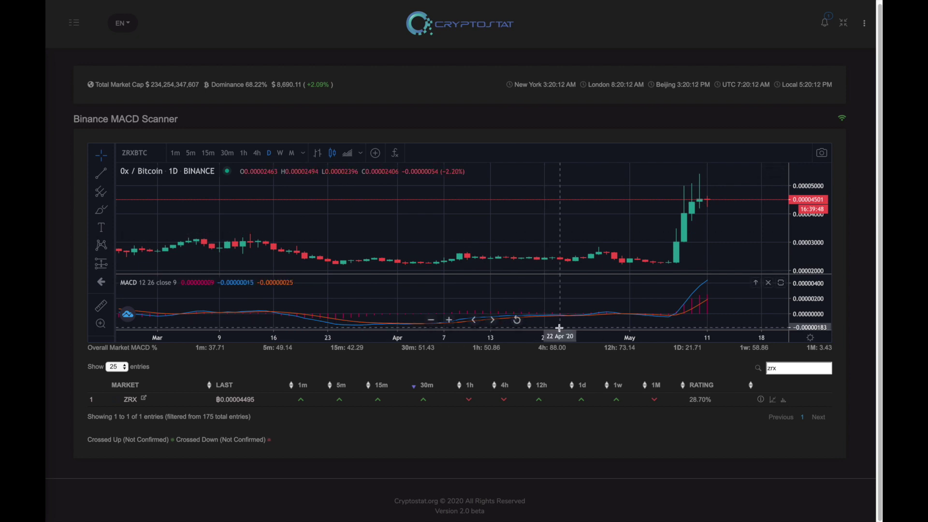
{"action": "scroll", "coordinate": [638, 265], "scroll_direction": "up", "scroll_amount": 5}
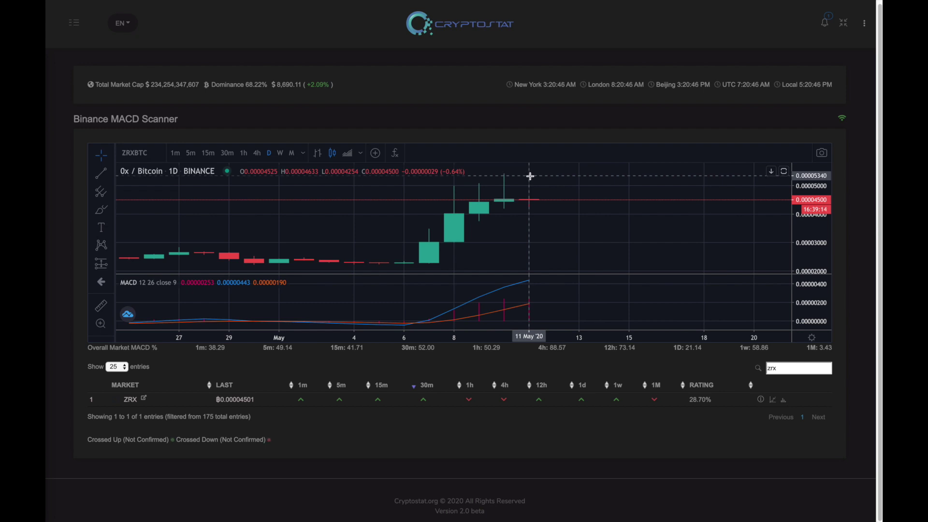
{"action": "scroll", "coordinate": [550, 278], "scroll_direction": "down", "scroll_amount": 5}
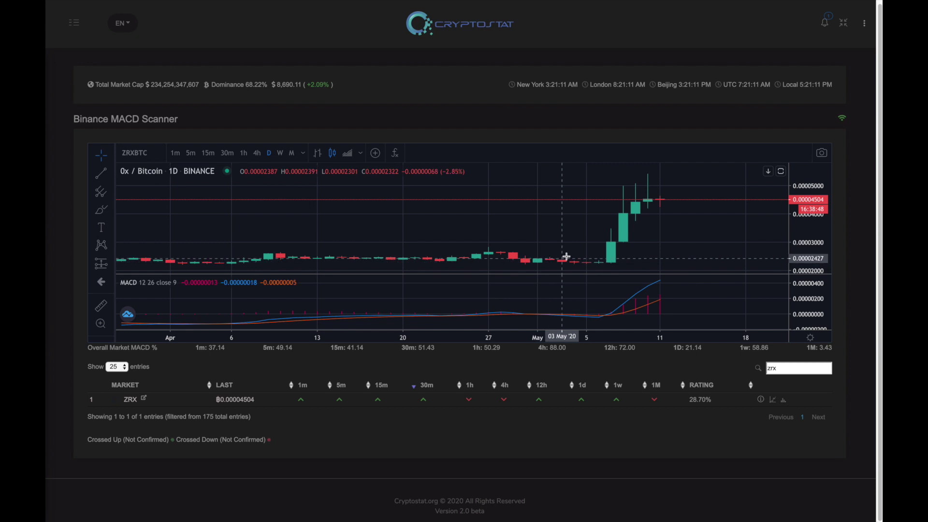
Step: View ZRX/BTC on monthly, then 4h candles for the May rally, then return to 1D
{"action": "left_click", "coordinate": [291, 153]}
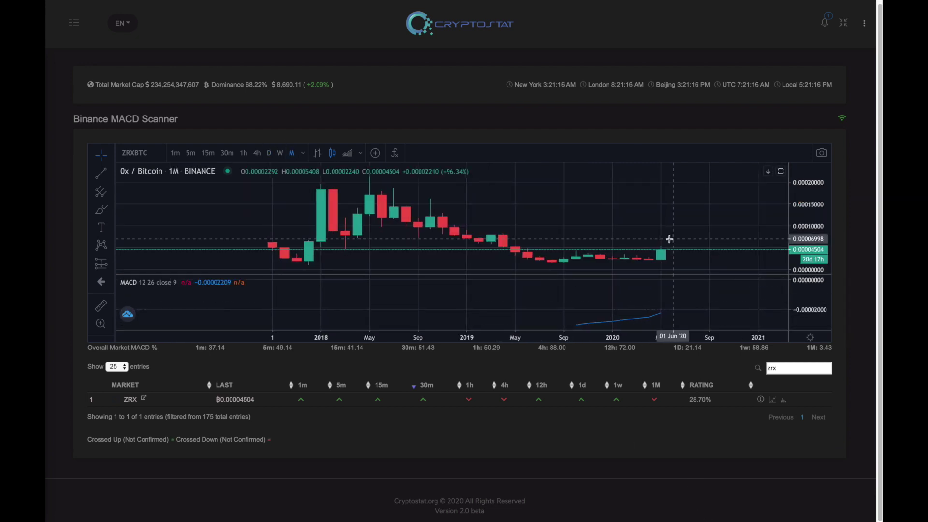
{"action": "scroll", "coordinate": [547, 263], "scroll_direction": "down", "scroll_amount": 1}
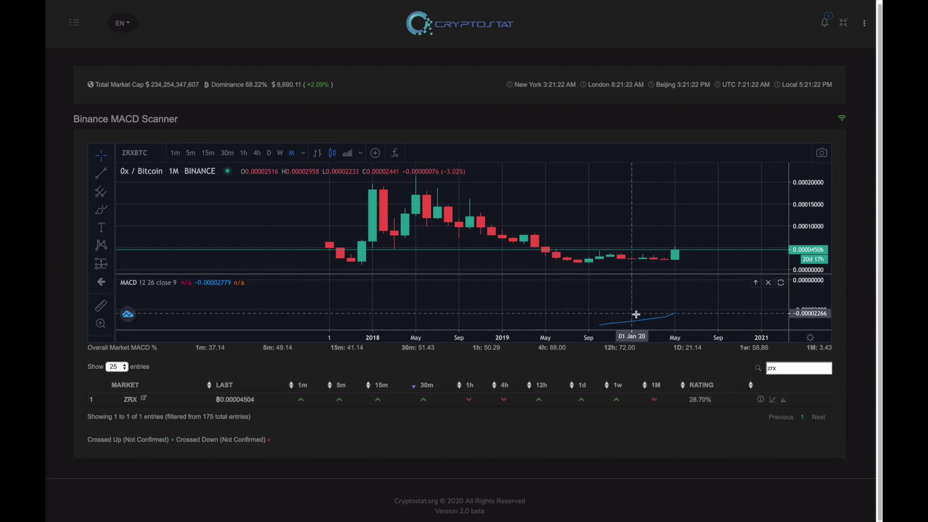
{"action": "left_click", "coordinate": [257, 158]}
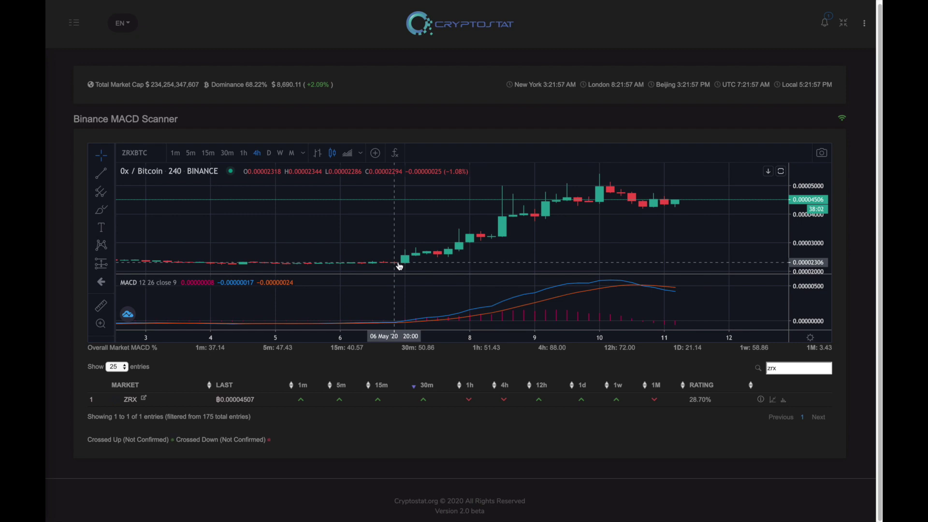
{"action": "left_click", "coordinate": [269, 154]}
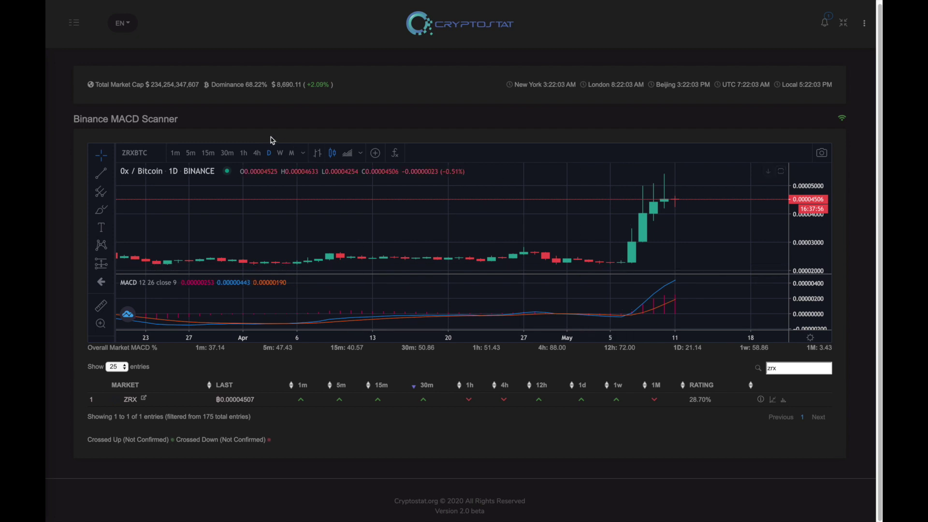
Step: Compare ZRX/BTC on 4h candles, then set 30-minute candles covering May 10–11
{"action": "left_click", "coordinate": [261, 153]}
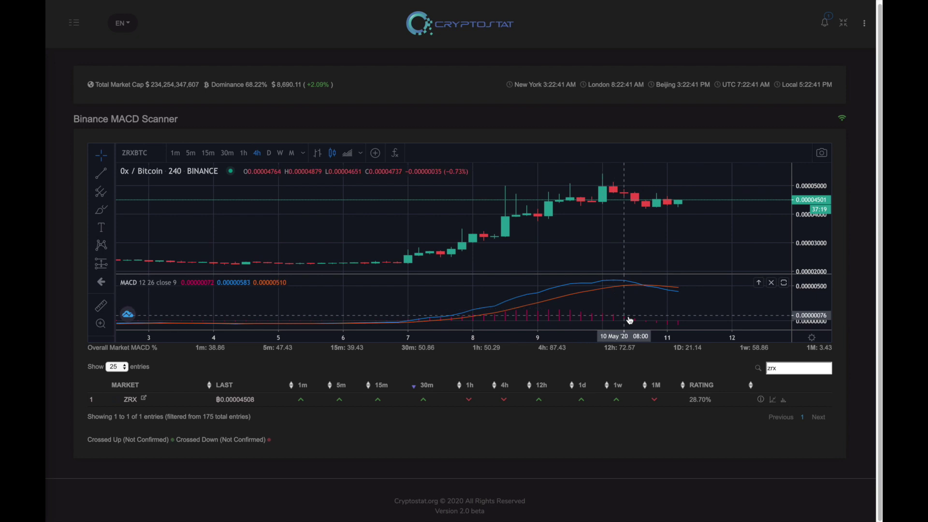
{"action": "left_click", "coordinate": [227, 153]}
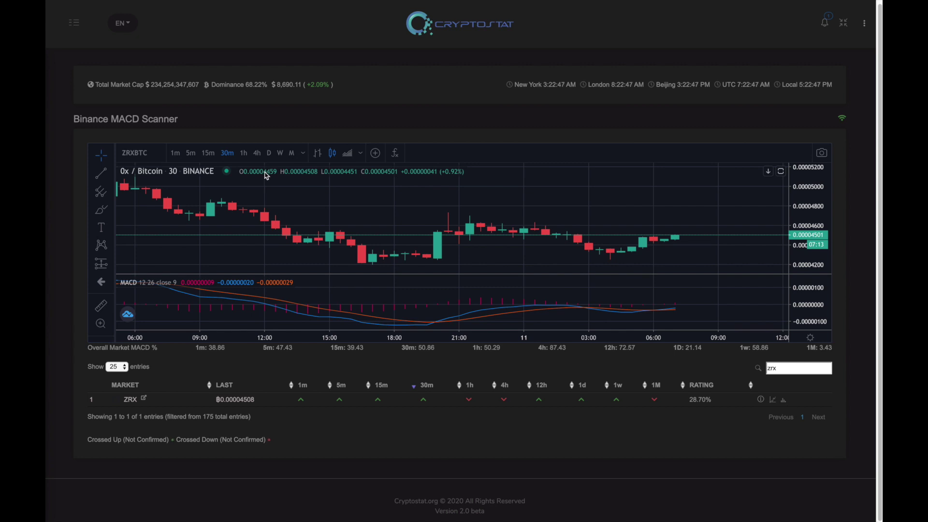
Step: Switch ZRX/BTC back to 1D candles and pan to late March through early May
{"action": "left_click", "coordinate": [269, 153]}
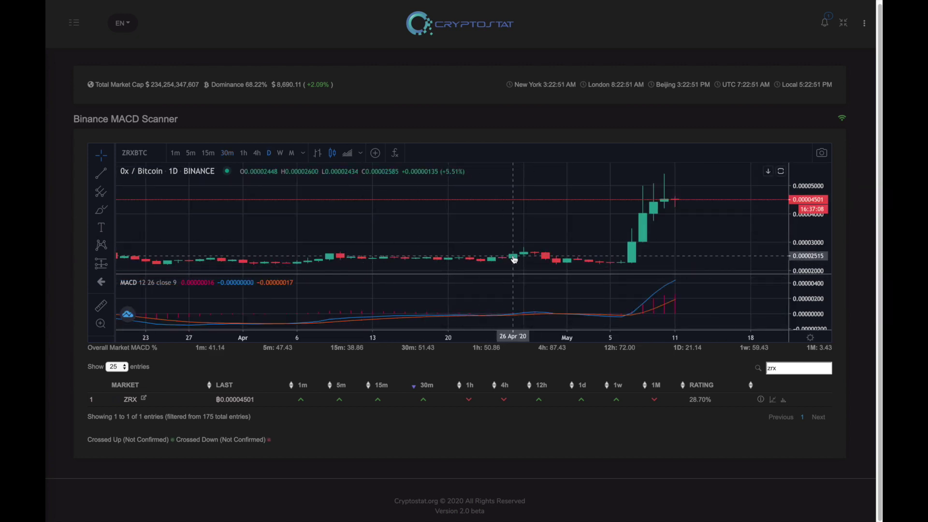
{"action": "scroll", "coordinate": [508, 253], "scroll_direction": "down", "scroll_amount": 3}
{"action": "scroll", "coordinate": [509, 252], "scroll_direction": "up", "scroll_amount": 3}
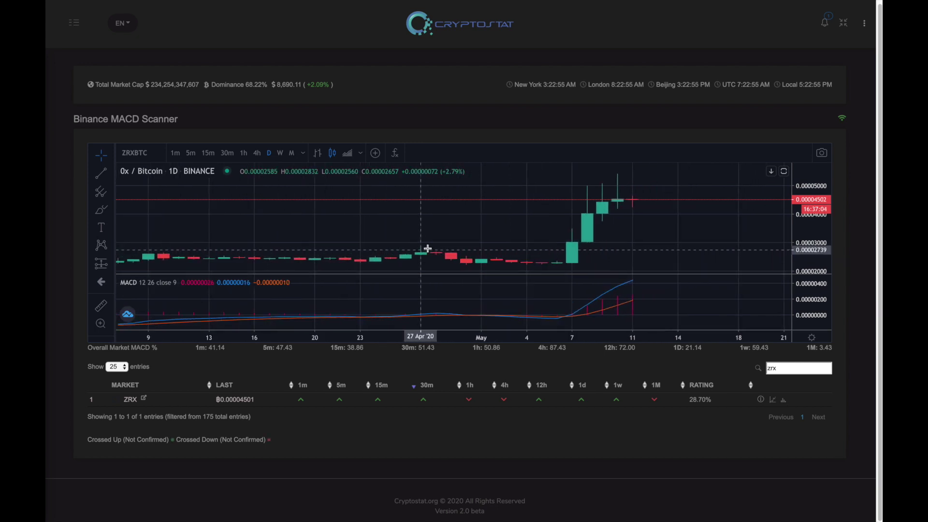
{"action": "left_click_drag", "start_coordinate": [297, 201], "coordinate": [551, 207]}
{"action": "scroll", "coordinate": [551, 207], "scroll_direction": "up", "scroll_amount": 2}
{"action": "scroll", "coordinate": [477, 215], "scroll_direction": "down", "scroll_amount": 1}
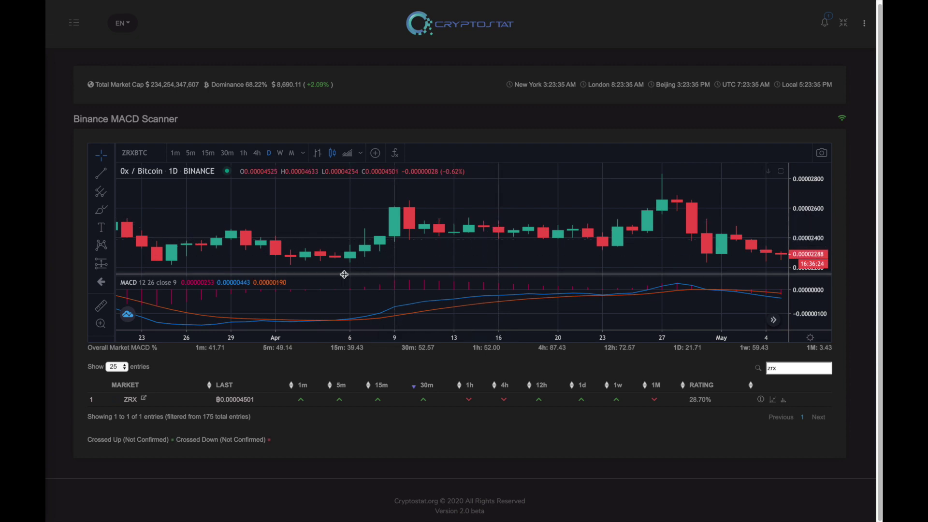
Step: Zoom and pan the daily ZRX/BTC chart out to August, showing May's spike near 0.000045 BTC
{"action": "scroll", "coordinate": [342, 252], "scroll_direction": "down", "scroll_amount": 3}
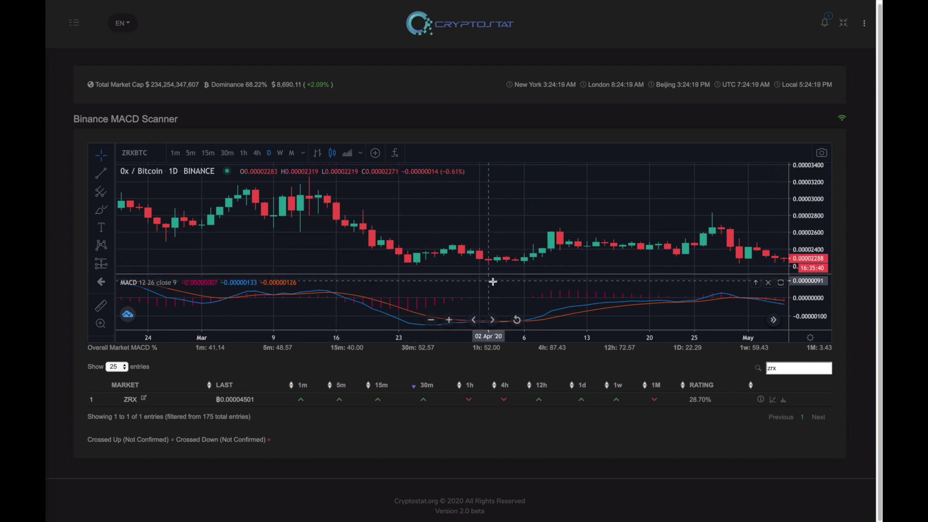
{"action": "scroll", "coordinate": [505, 271], "scroll_direction": "up", "scroll_amount": 3}
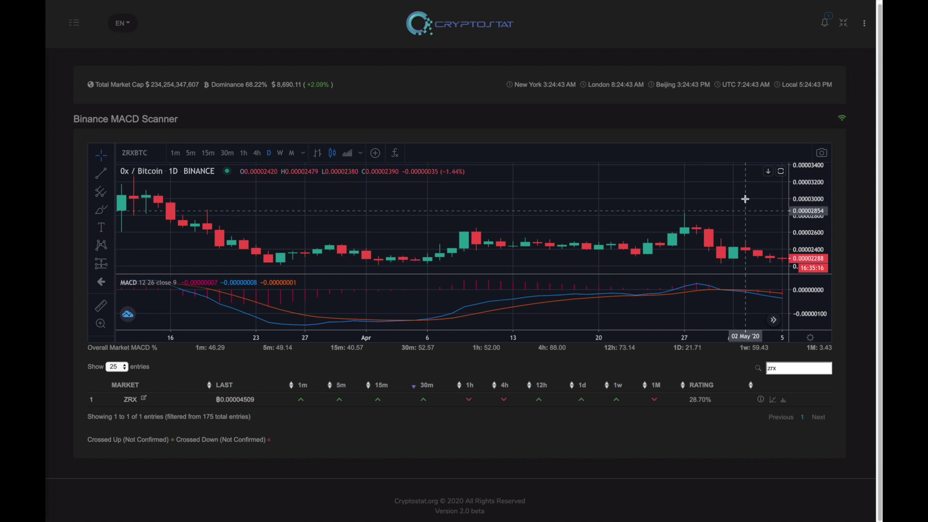
{"action": "left_click_drag", "start_coordinate": [744, 201], "coordinate": [564, 185]}
{"action": "scroll", "coordinate": [580, 188], "scroll_direction": "down", "scroll_amount": 5}
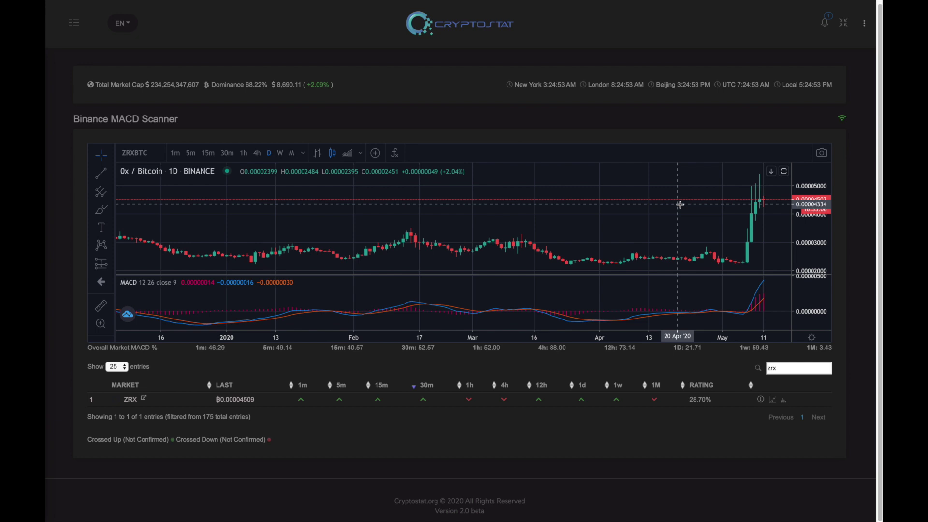
{"action": "scroll", "coordinate": [629, 202], "scroll_direction": "down", "scroll_amount": 4}
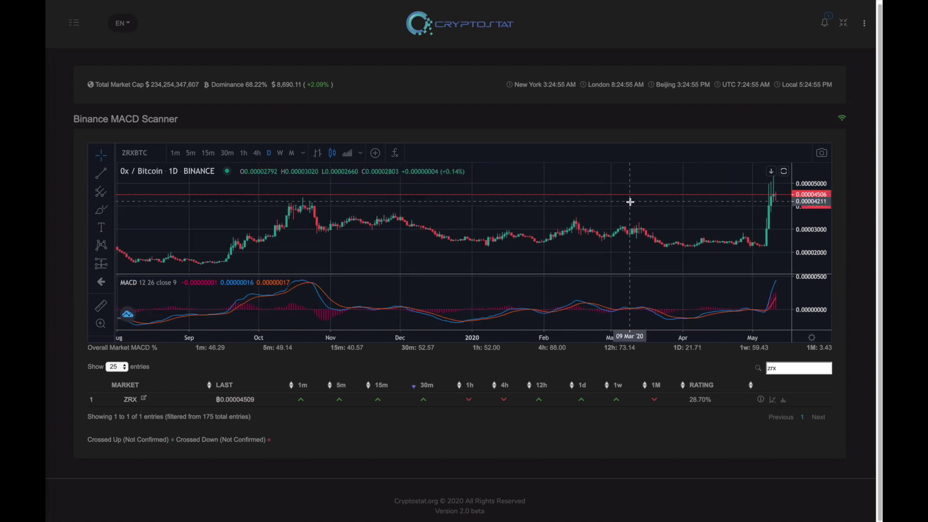
{"action": "scroll", "coordinate": [634, 203], "scroll_direction": "down", "scroll_amount": 1}
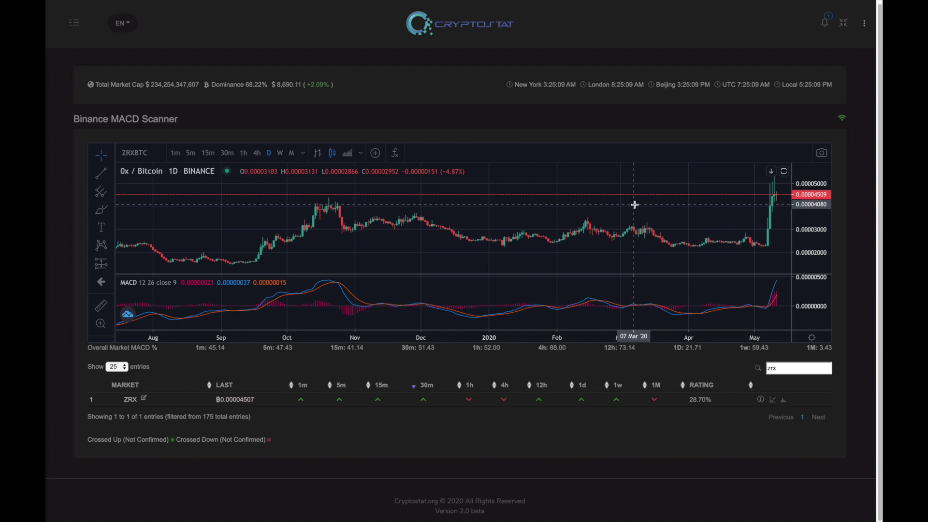
Step: Clear the 'zrx' filter and sort all markets by rating, highest first, putting GAS on top at 99.79%
{"action": "left_click", "coordinate": [774, 366]}
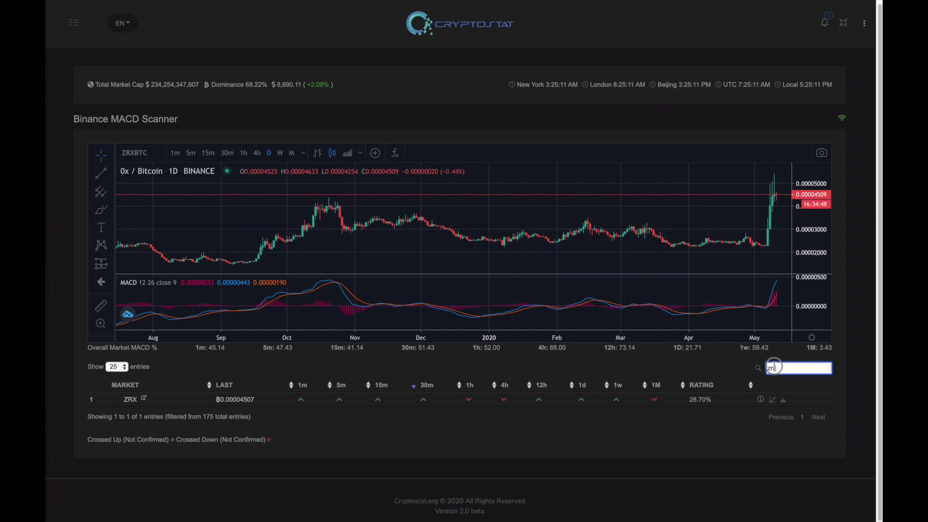
{"action": "left_click_drag", "start_coordinate": [774, 367], "coordinate": [768, 365]}
{"action": "key", "text": "BackSpace"}
{"action": "scroll", "coordinate": [768, 366], "scroll_direction": "down", "scroll_amount": 2}
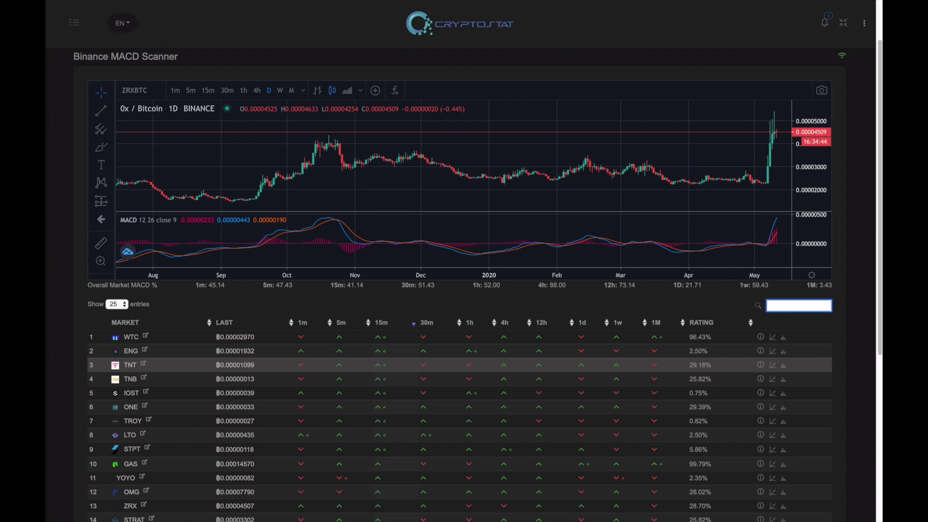
{"action": "left_click", "coordinate": [703, 323]}
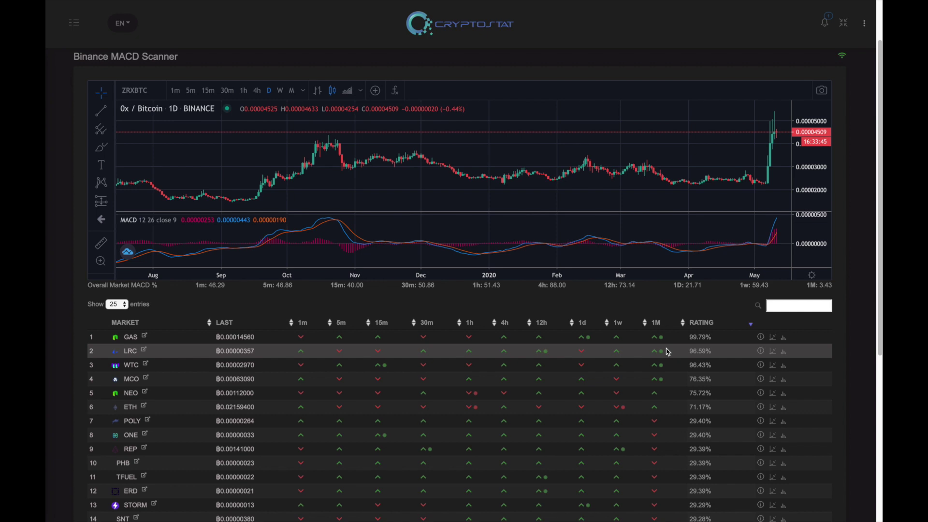
{"action": "scroll", "coordinate": [187, 300], "scroll_direction": "down", "scroll_amount": 1}
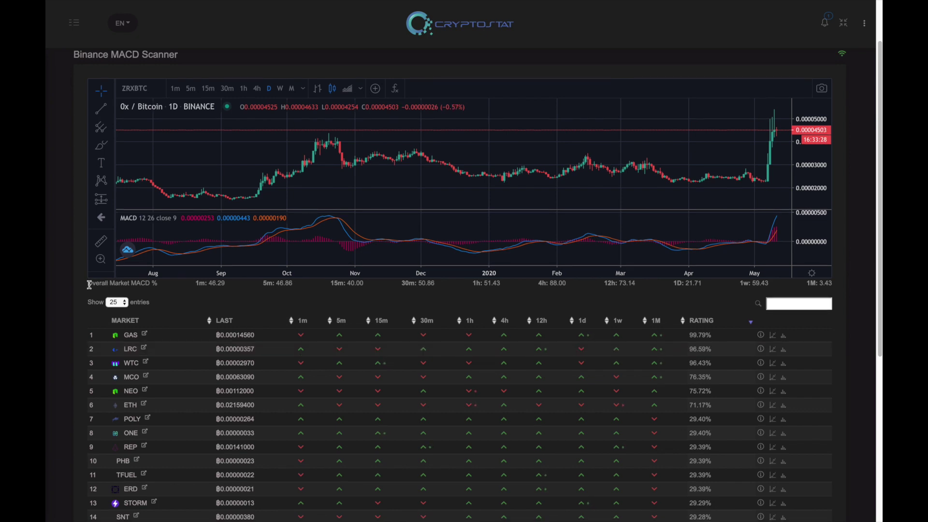
{"action": "left_click_drag", "start_coordinate": [89, 282], "coordinate": [156, 296]}
{"action": "left_click", "coordinate": [194, 293]}
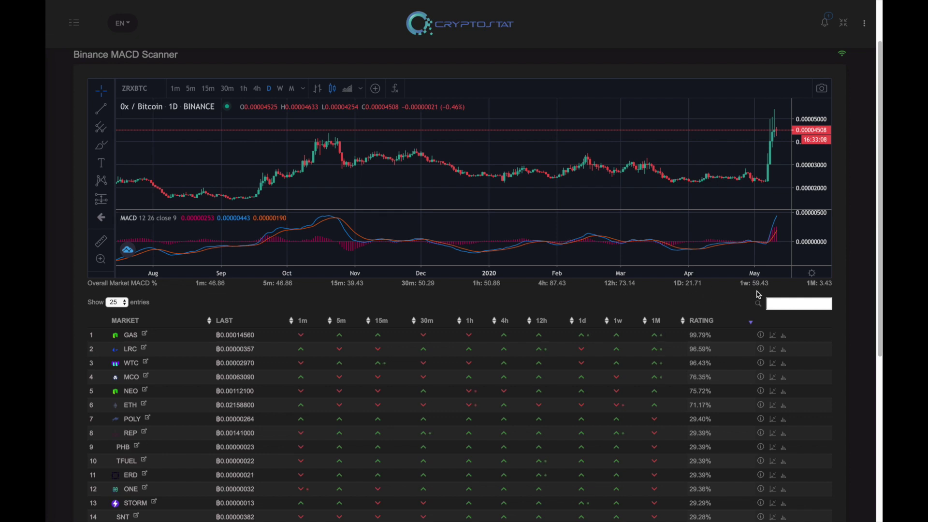
{"action": "double_click", "coordinate": [825, 284]}
{"action": "left_click", "coordinate": [803, 286]}
{"action": "scroll", "coordinate": [728, 315], "scroll_direction": "down", "scroll_amount": 1}
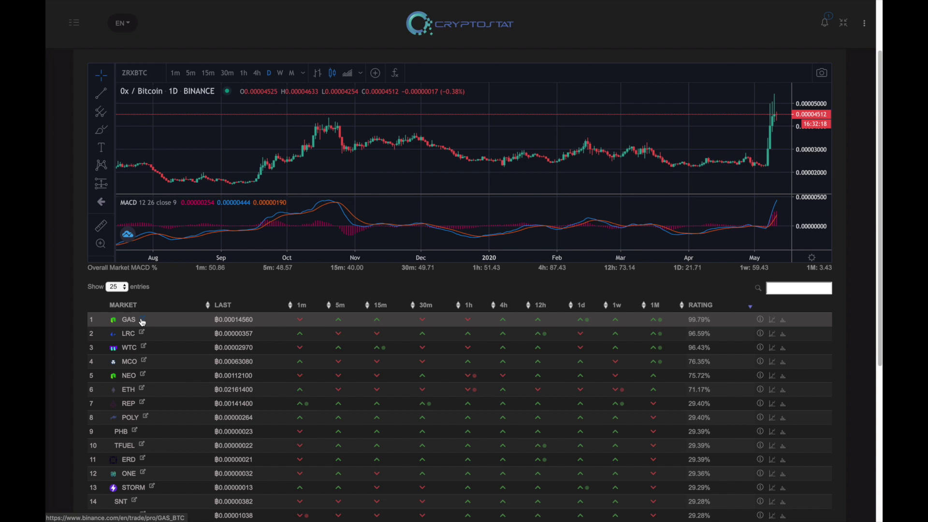
Step: Open GAS/BTC from its scanner row on Binance's Old Website layout, showing the 0.0001455 BTC daily chart
{"action": "left_click", "coordinate": [143, 321]}
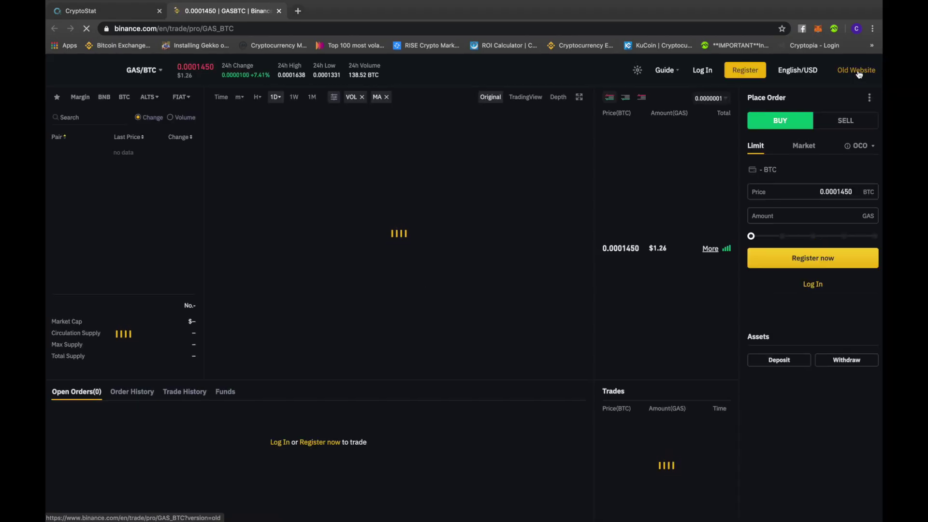
{"action": "left_click", "coordinate": [857, 71]}
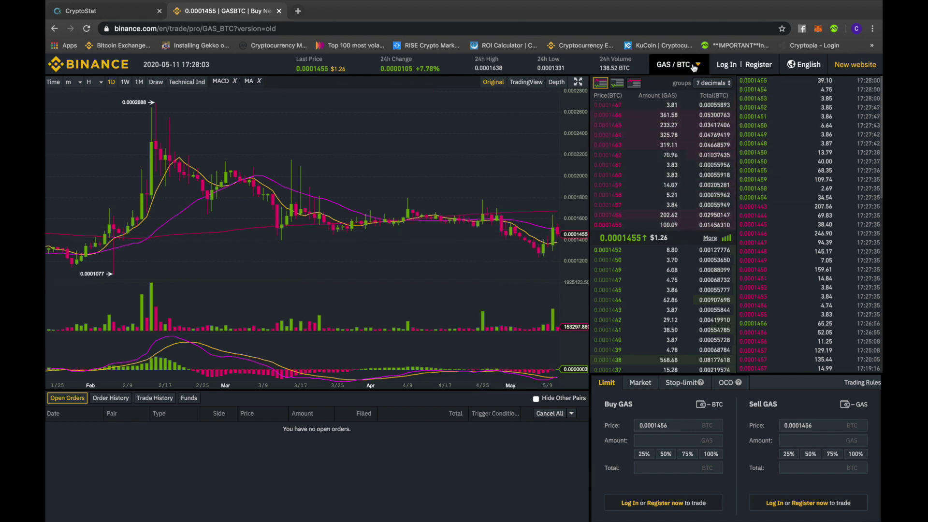
{"action": "mouse_move", "coordinate": [677, 64]}
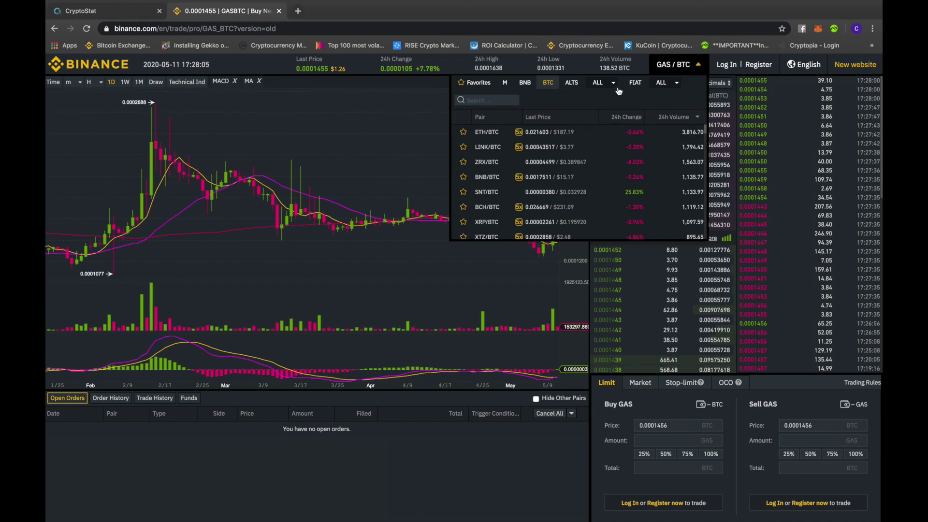
{"action": "left_click", "coordinate": [696, 71]}
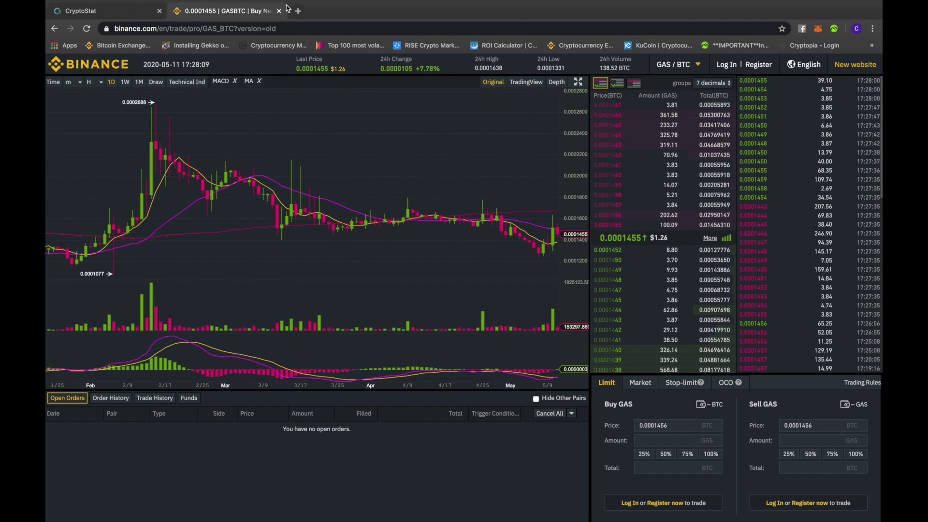